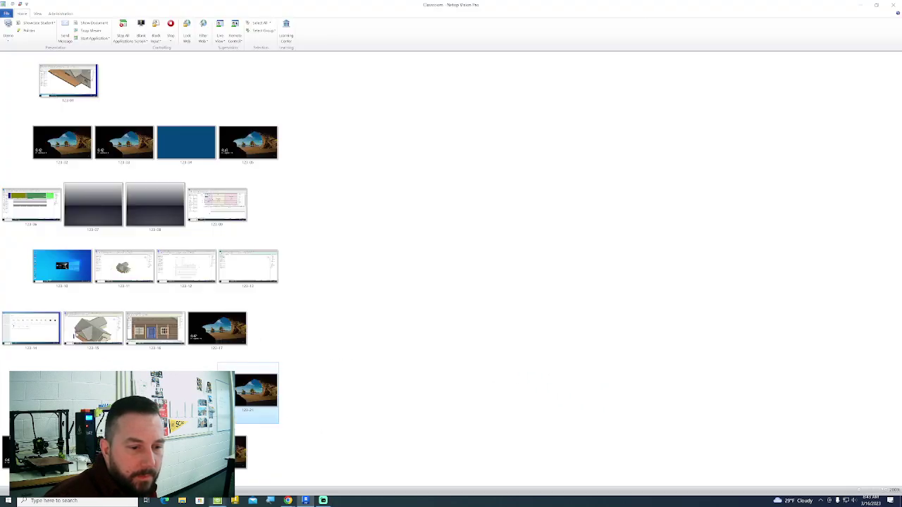
# Select all student computers in the classroom software, start the screen demo for them, and switch to Revit.
pyautogui.moveTo(366, 478); pyautogui.dragTo(2, 34)
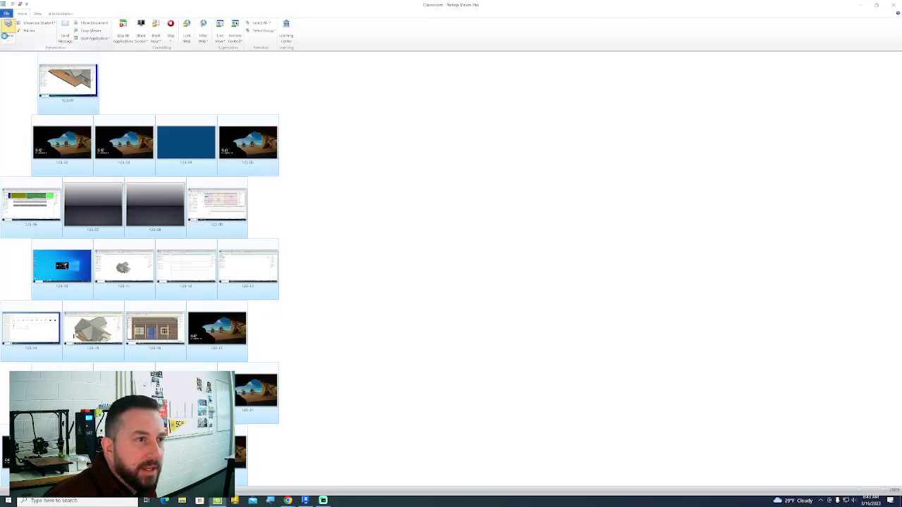
pyautogui.click(305, 501)
pyautogui.scroll(2, 402, 303)
pyautogui.moveTo(401, 303); pyautogui.dragTo(412, 305, button='middle')
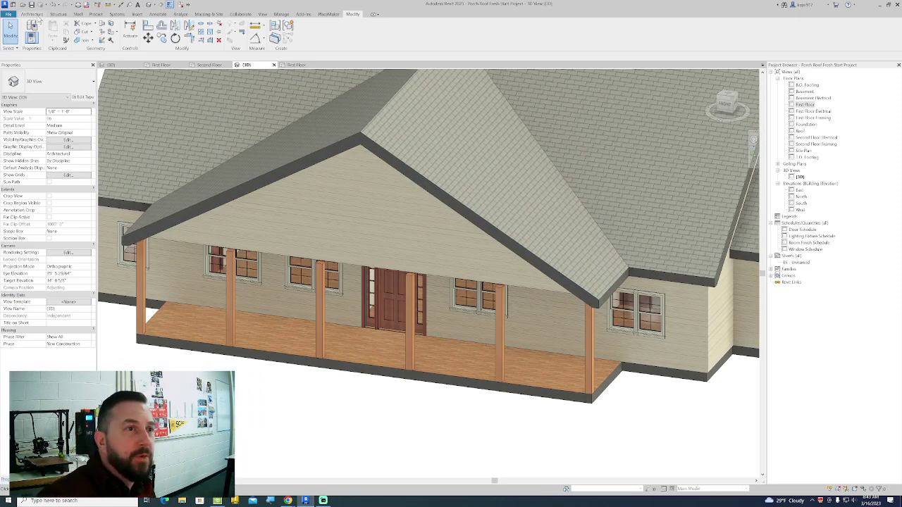
# Sketch a freestanding zigzag railing path of connected segments in front of the porch and finish the railing.
pyautogui.click(34, 15)
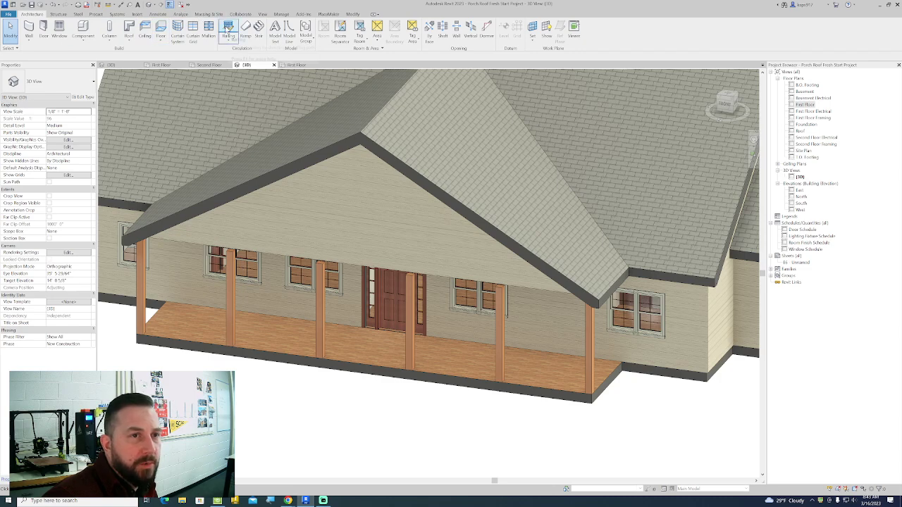
pyautogui.click(227, 28)
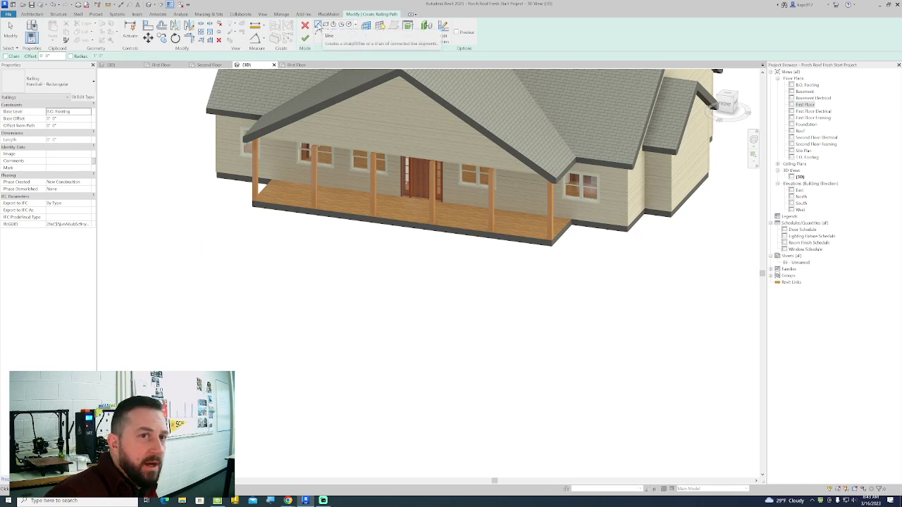
pyautogui.click(318, 26)
pyautogui.click(251, 252)
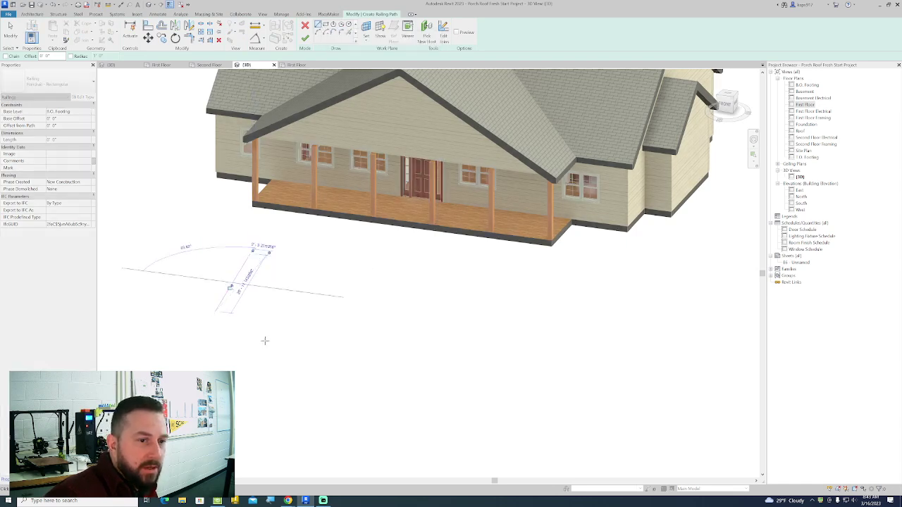
pyautogui.click(215, 312)
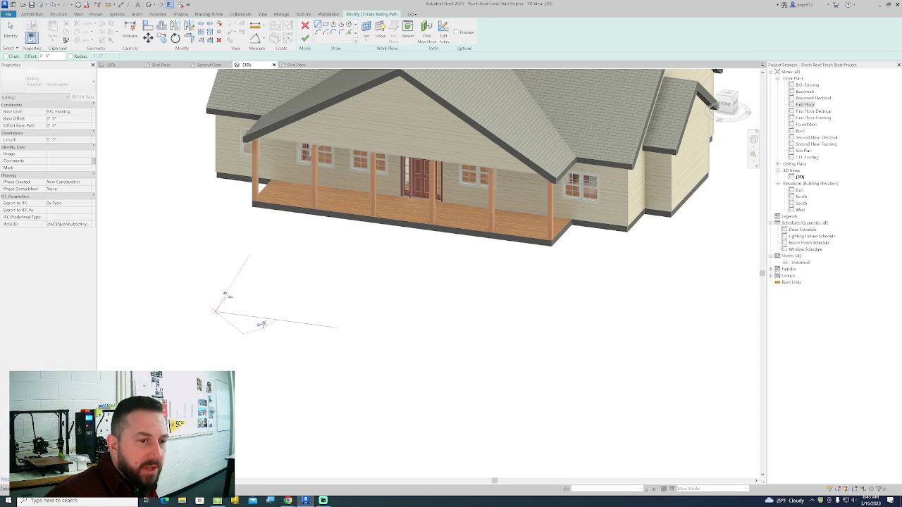
pyautogui.click(364, 348)
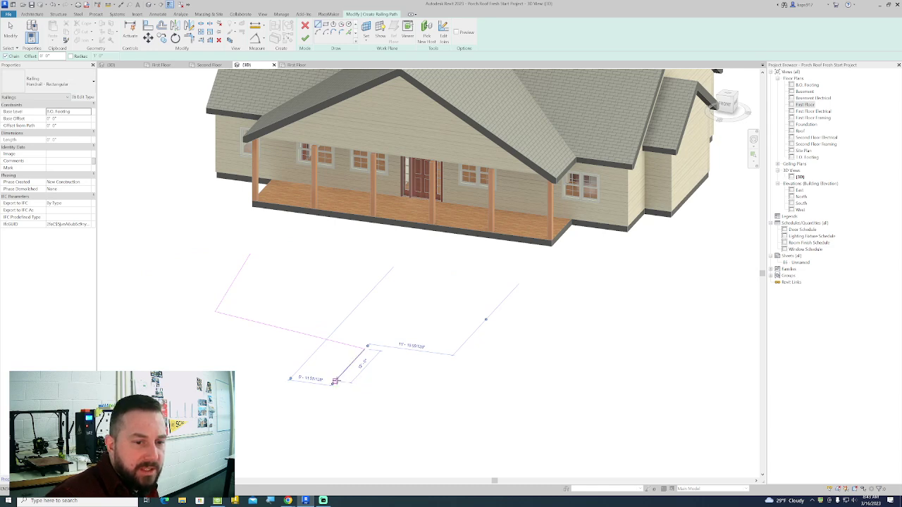
pyautogui.click(542, 374)
pyautogui.rightClick(559, 343)
pyautogui.click(575, 348)
pyautogui.scroll(-1, 551, 333)
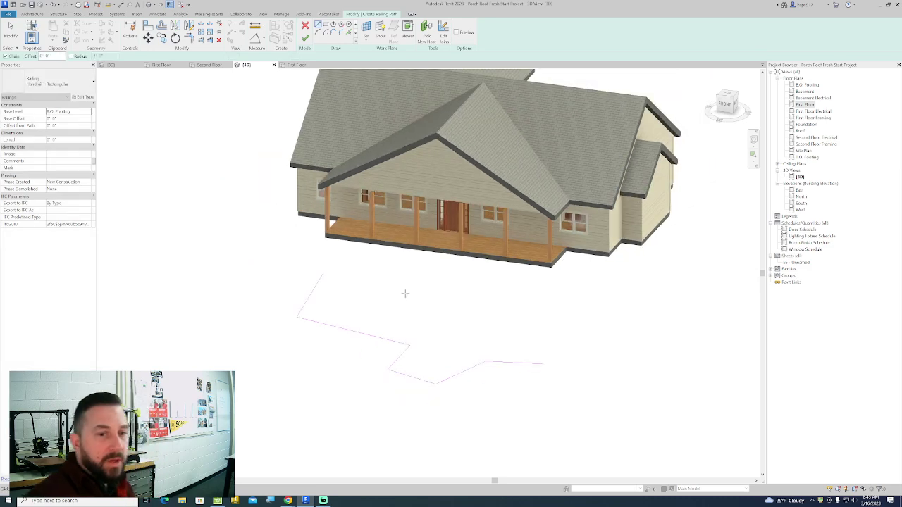
pyautogui.click(305, 37)
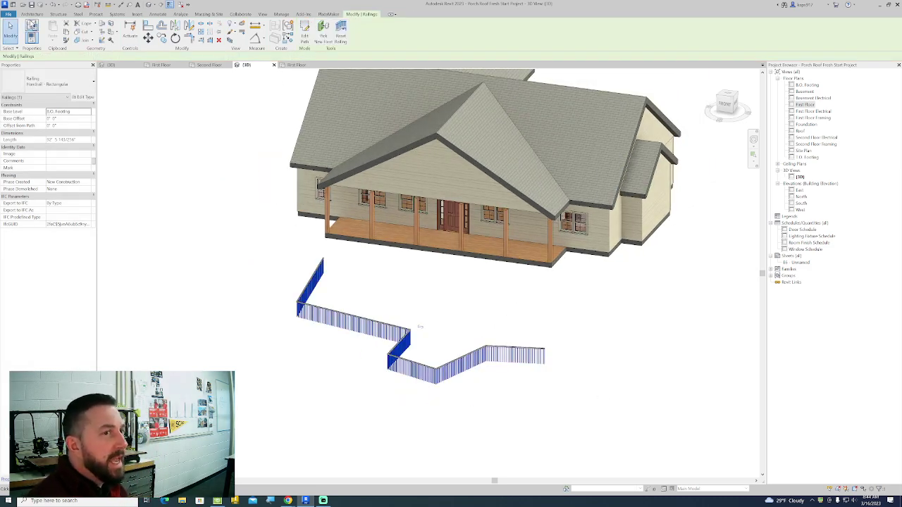
# Try to create one railing from two disconnected path lines beside the zigzag railing, and quit the sketch.
pyautogui.click(32, 14)
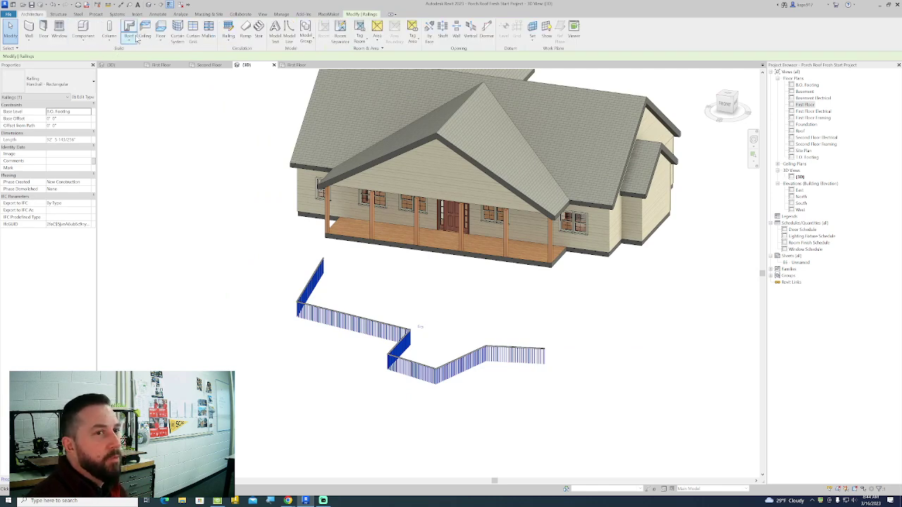
pyautogui.click(228, 29)
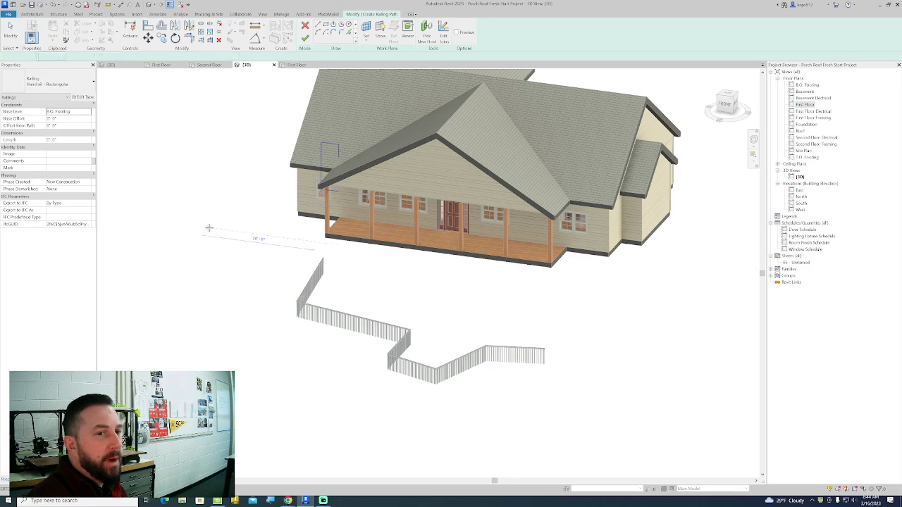
pyautogui.click(210, 229)
pyautogui.click(188, 282)
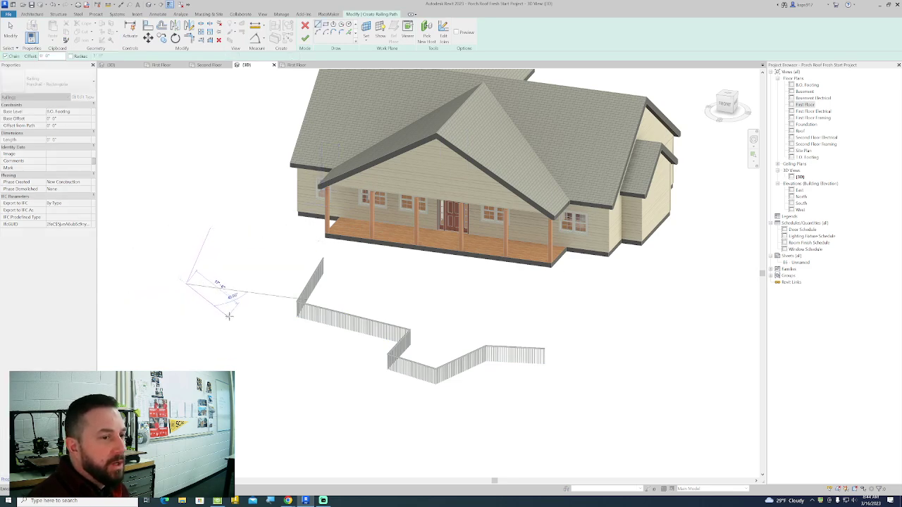
pyautogui.press('Escape')
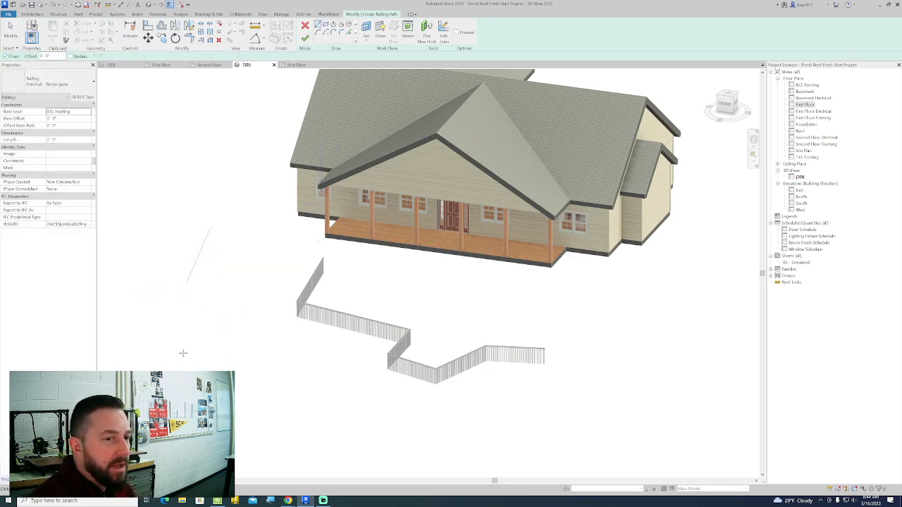
pyautogui.click(270, 427)
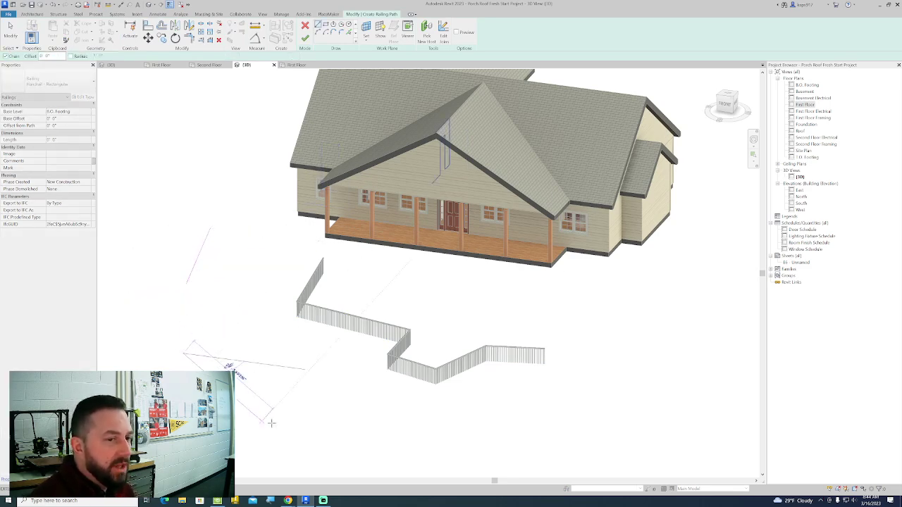
pyautogui.click(145, 321)
pyautogui.press('Escape')
pyautogui.click(305, 26)
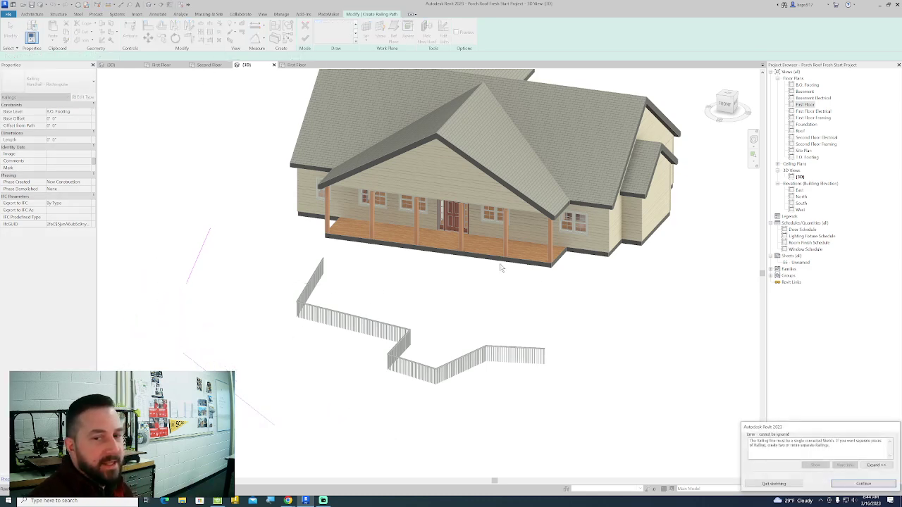
pyautogui.moveTo(777, 430); pyautogui.dragTo(272, 198)
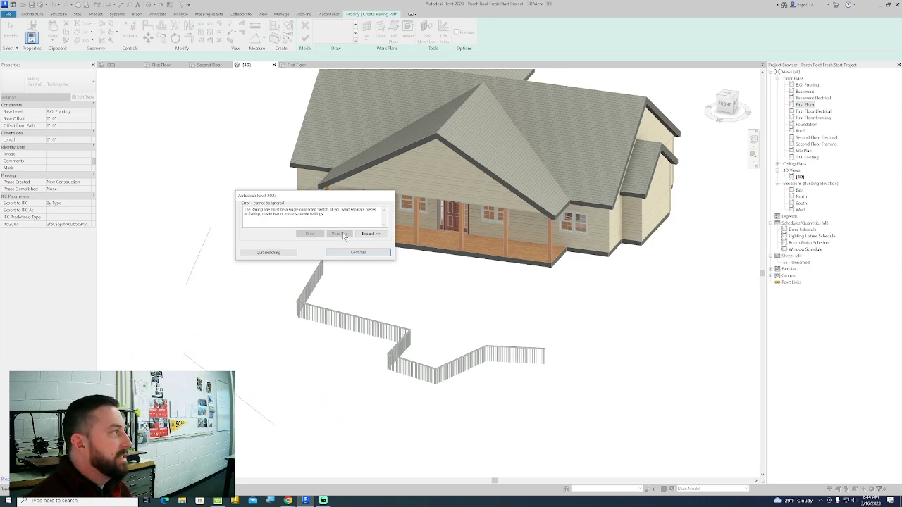
pyautogui.click(285, 254)
pyautogui.click(468, 256)
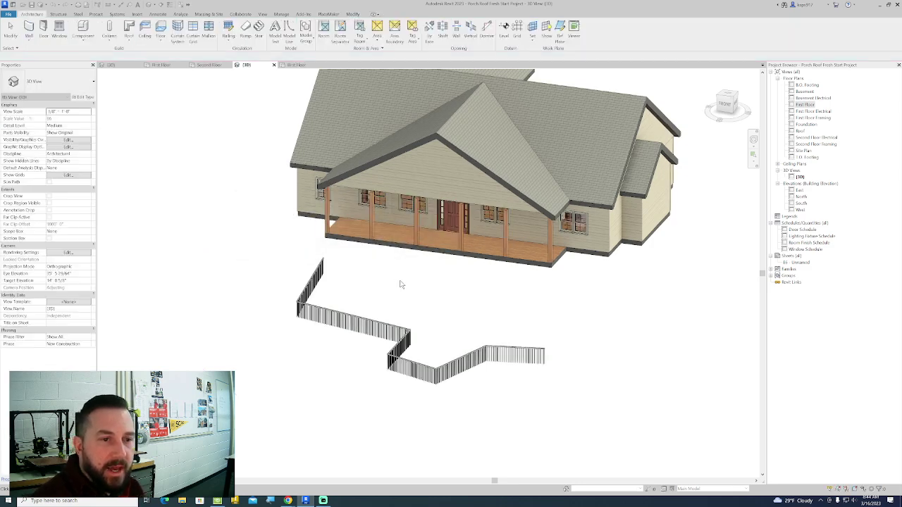
# Delete the freestanding zigzag railing in front of the porch.
pyautogui.click(419, 345)
pyautogui.press('Delete')
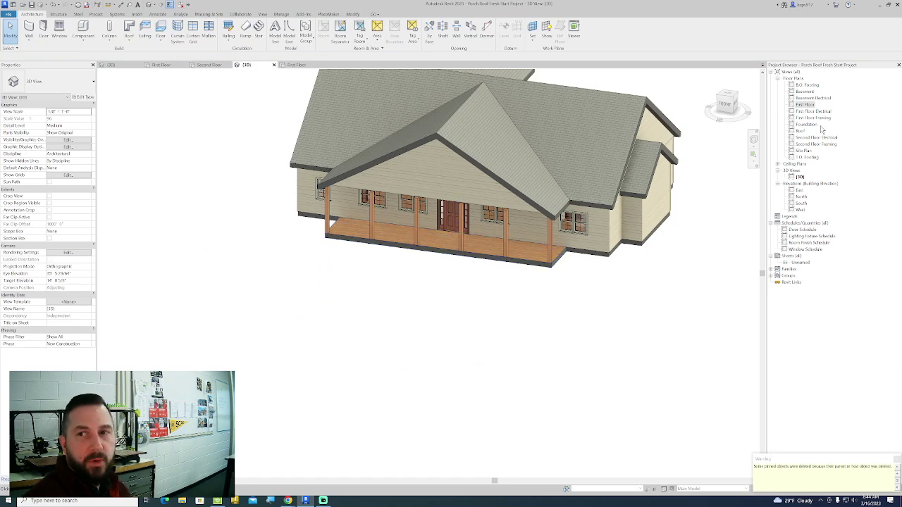
# In the First Floor plan, create a railing along the porch's left side from the corner column's midpoint to the house wall.
pyautogui.doubleClick(806, 105)
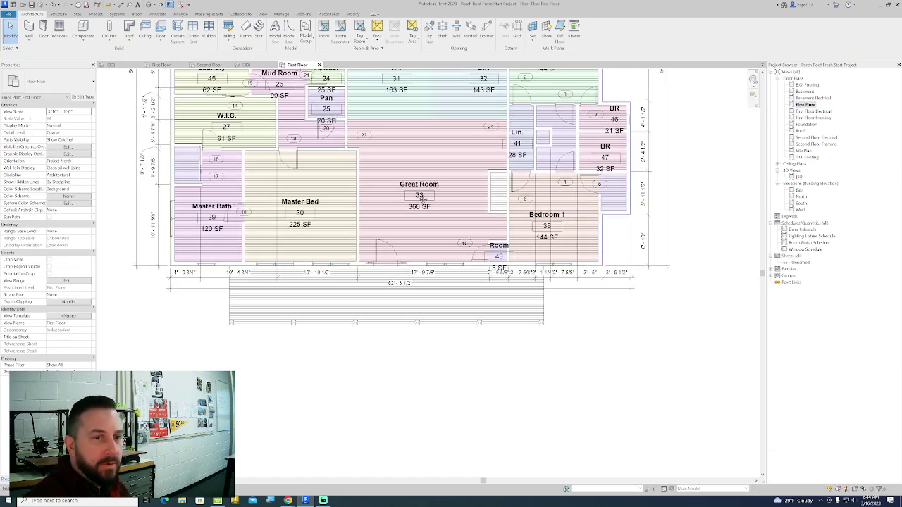
pyautogui.scroll(5, 352, 208)
pyautogui.scroll(2, 353, 207)
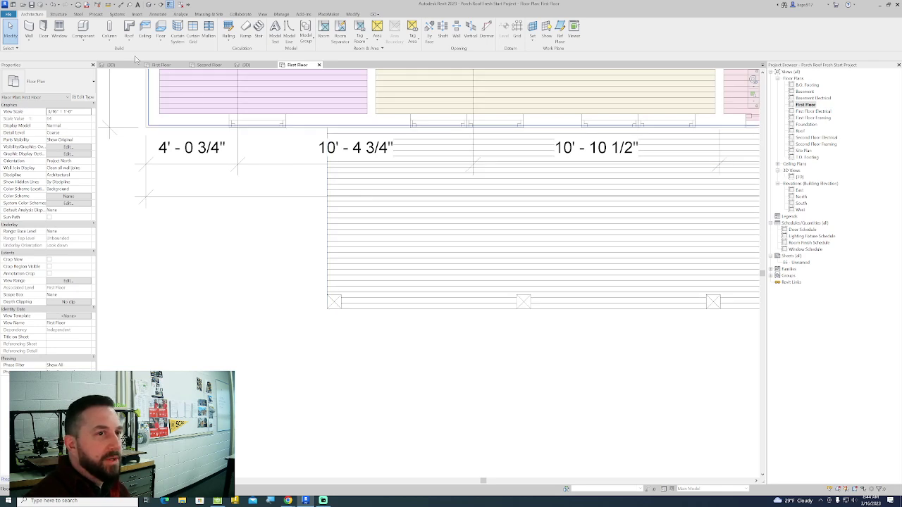
pyautogui.click(229, 28)
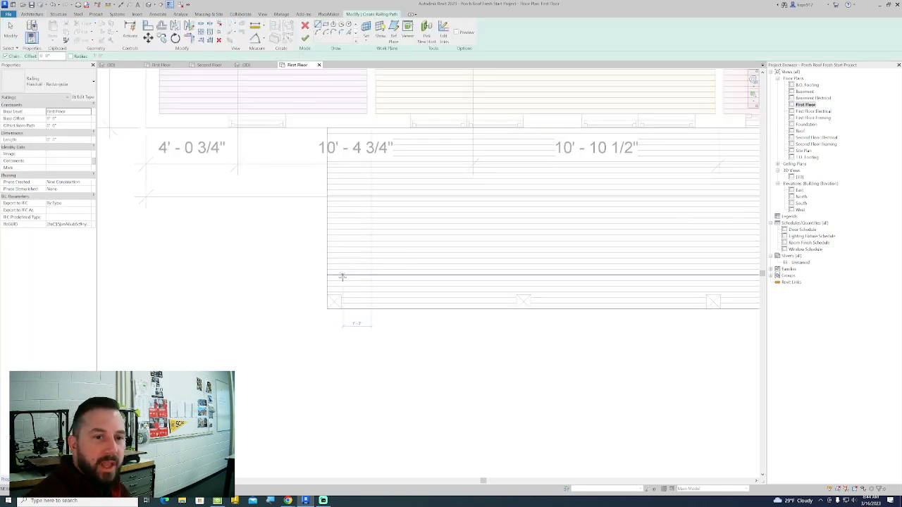
pyautogui.scroll(3, 342, 277)
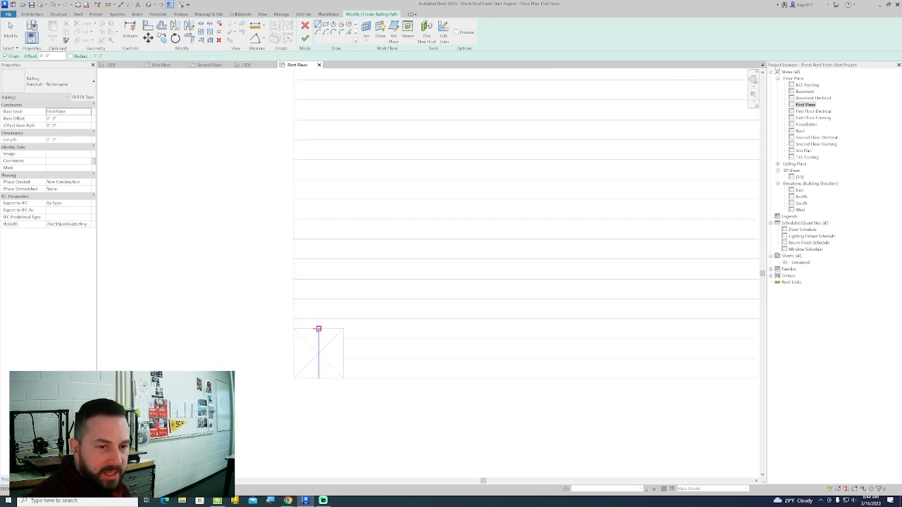
pyautogui.click(318, 328)
pyautogui.scroll(-3, 321, 236)
pyautogui.moveTo(323, 125); pyautogui.dragTo(319, 221, button='middle')
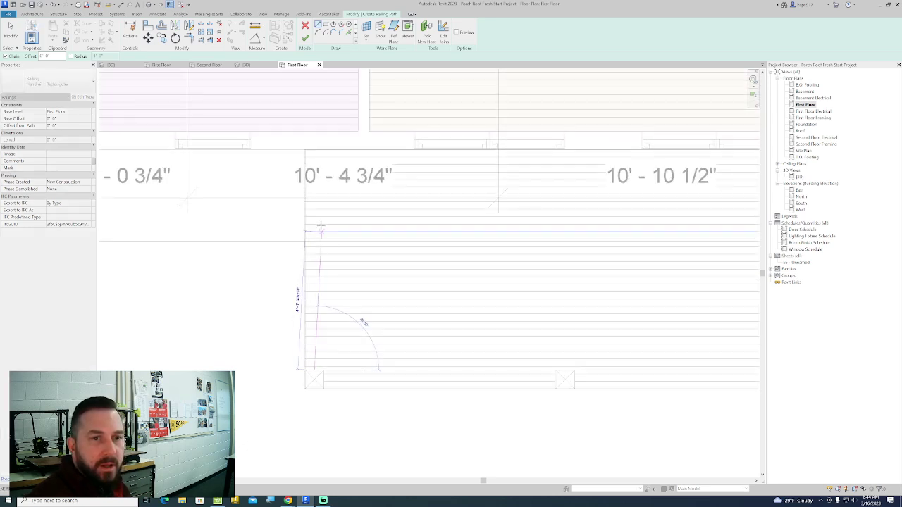
pyautogui.click(308, 149)
pyautogui.click(305, 39)
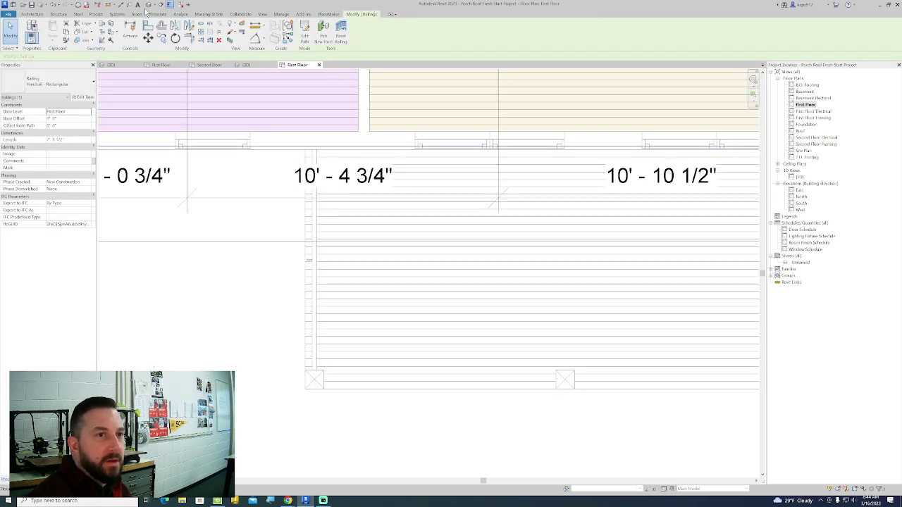
# Examine the new side railing at the porch corner in the 3D view.
pyautogui.click(148, 5)
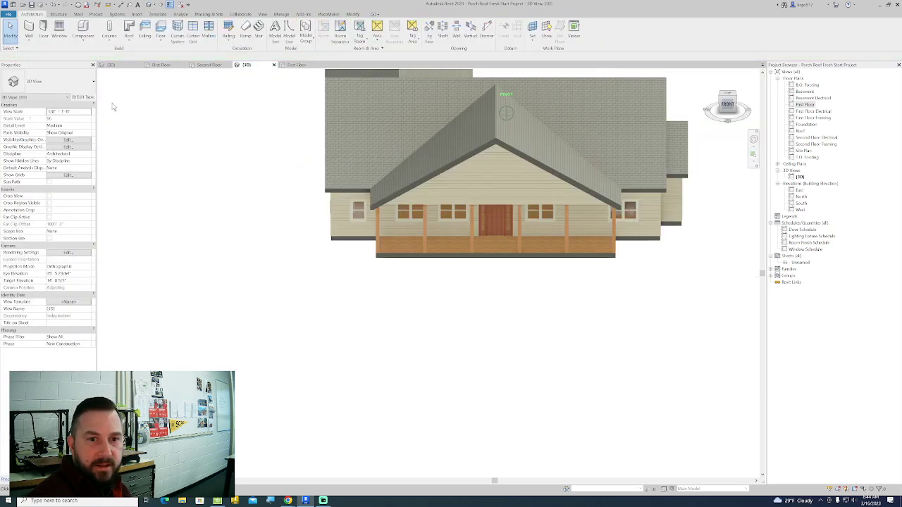
pyautogui.keyDown('shift'); pyautogui.moveTo(120, 106); pyautogui.dragTo(229, 141, button='middle'); pyautogui.keyUp('shift')
pyautogui.moveTo(530, 287); pyautogui.dragTo(485, 302, button='middle')
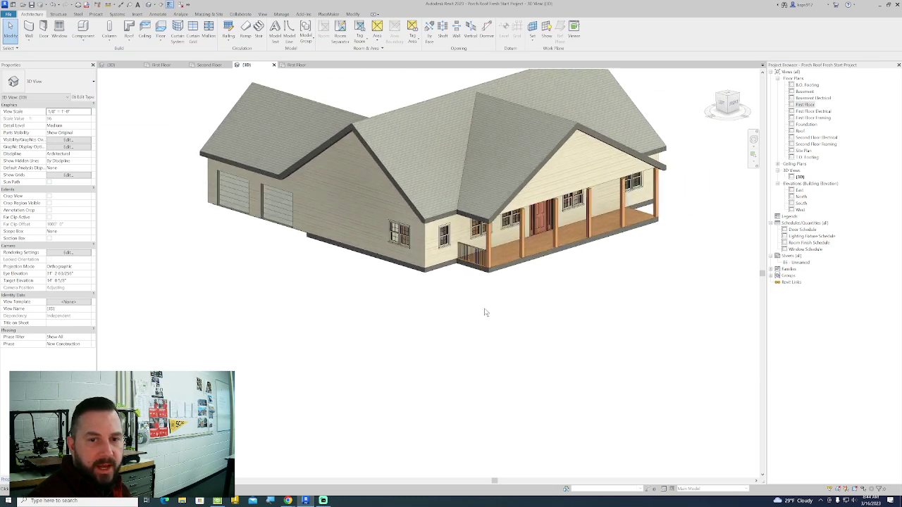
pyautogui.scroll(5, 484, 282)
pyautogui.scroll(1, 559, 251)
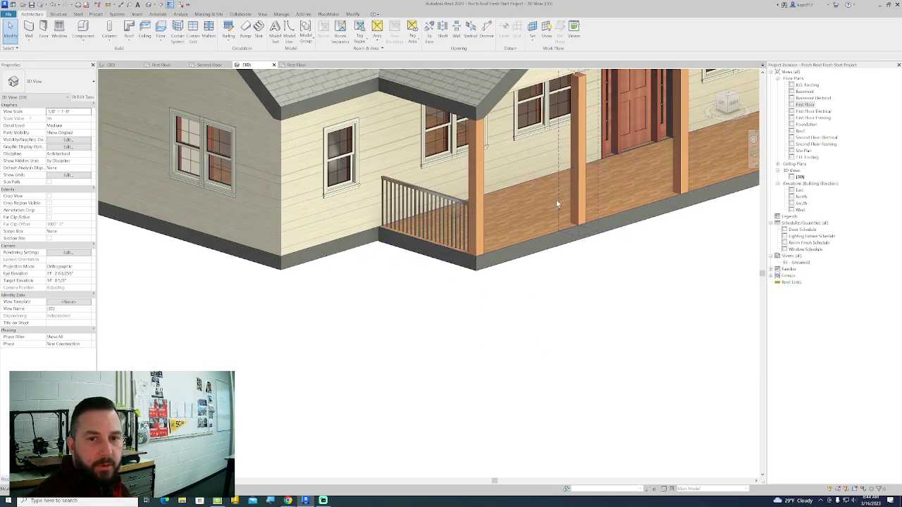
# In the First Floor plan, create a front railing between the midpoints of the left corner column and the next porch column.
pyautogui.doubleClick(805, 104)
pyautogui.moveTo(263, 244); pyautogui.dragTo(199, 180, button='middle')
pyautogui.moveTo(283, 255); pyautogui.dragTo(201, 221, button='middle')
pyautogui.scroll(2, 233, 217)
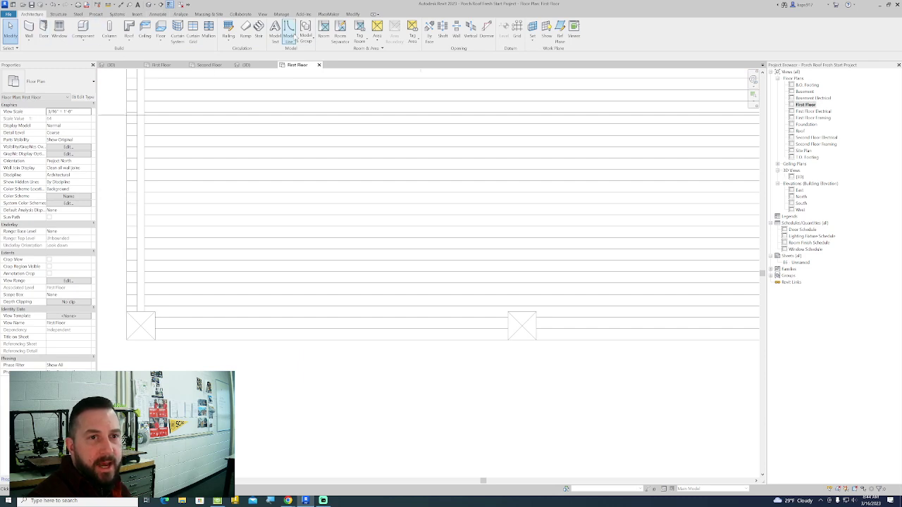
pyautogui.click(228, 29)
pyautogui.scroll(5, 154, 338)
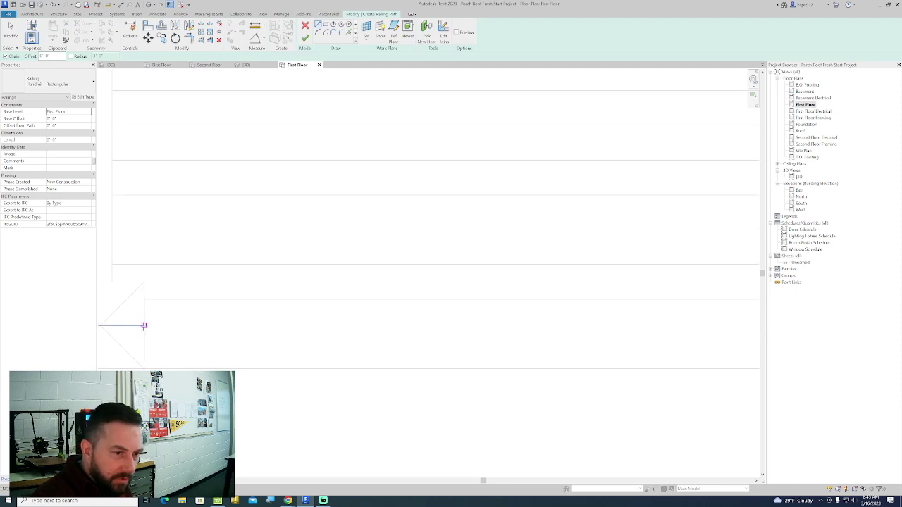
pyautogui.click(144, 326)
pyautogui.scroll(-2, 201, 324)
pyautogui.moveTo(492, 348); pyautogui.dragTo(294, 344, button='middle')
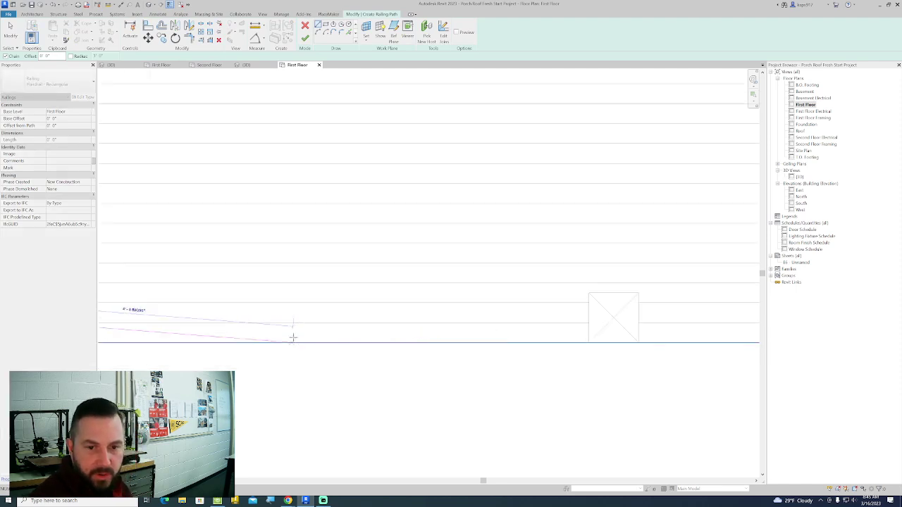
pyautogui.click(590, 316)
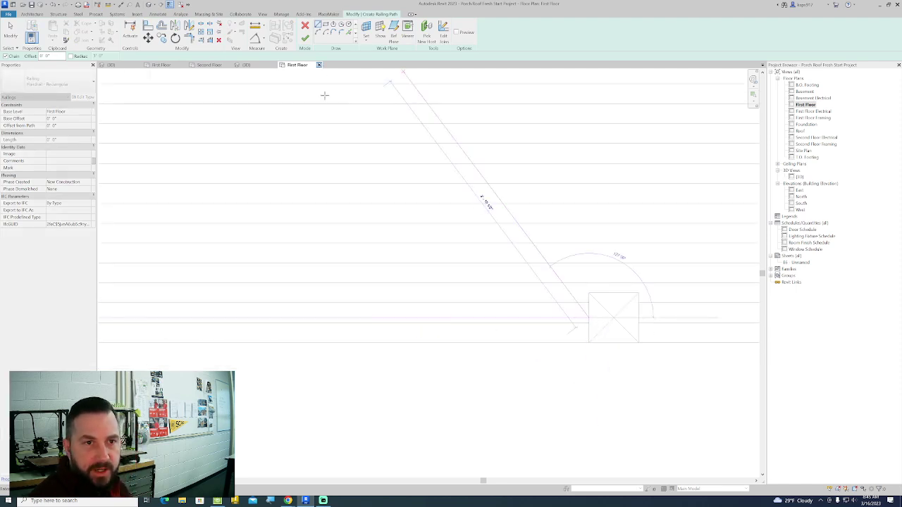
pyautogui.press('Escape')
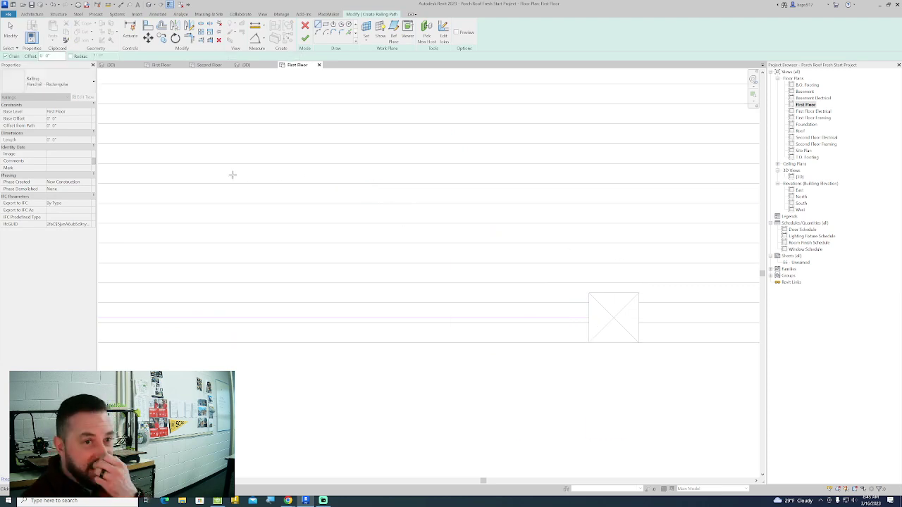
pyautogui.click(304, 39)
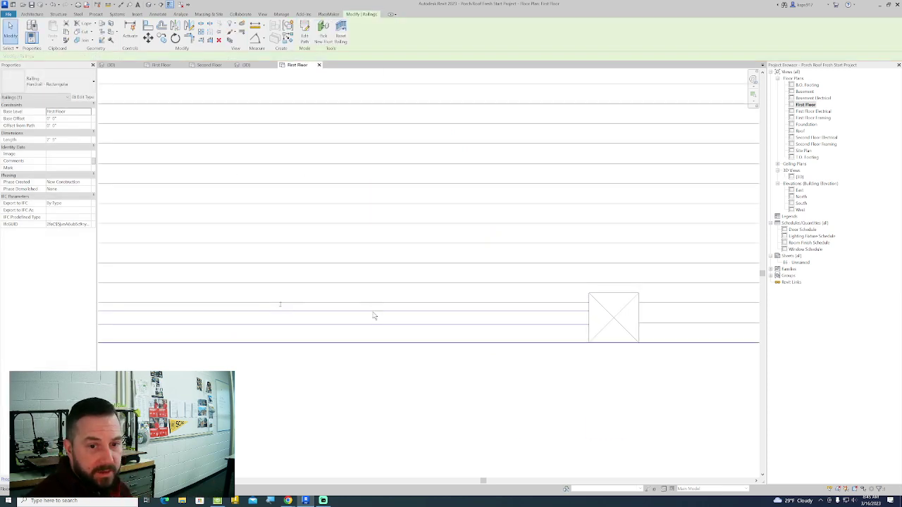
# Create a front railing between the facing midpoints of the second and third porch columns from the left corner.
pyautogui.scroll(-1, 431, 402)
pyautogui.moveTo(604, 392); pyautogui.dragTo(234, 344, button='middle')
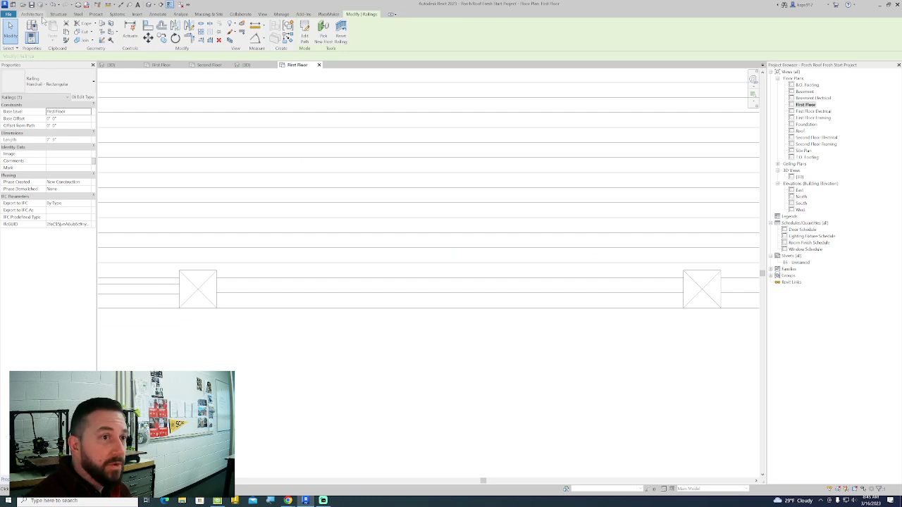
pyautogui.click(33, 14)
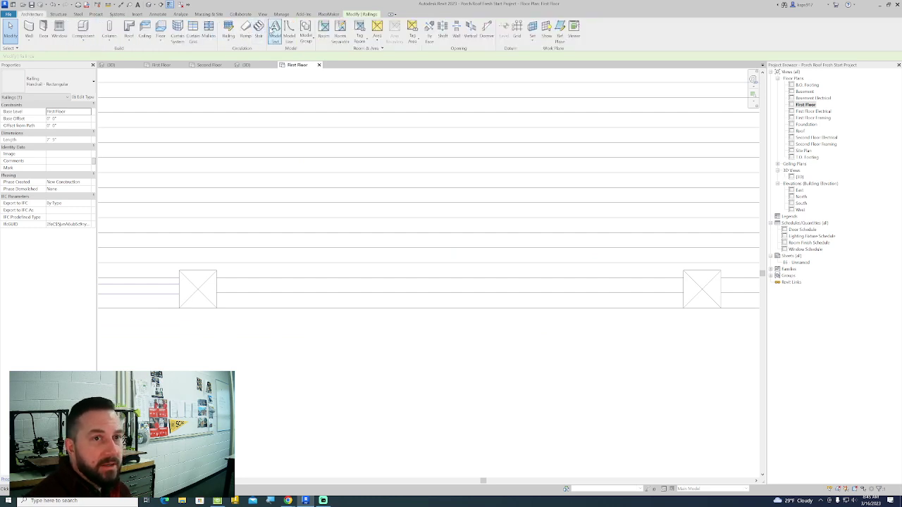
pyautogui.click(229, 28)
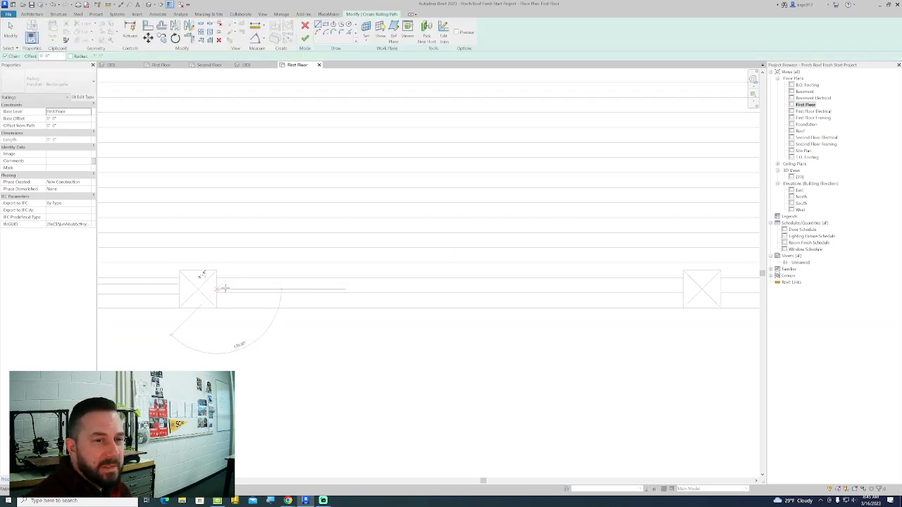
pyautogui.click(216, 289)
pyautogui.click(683, 291)
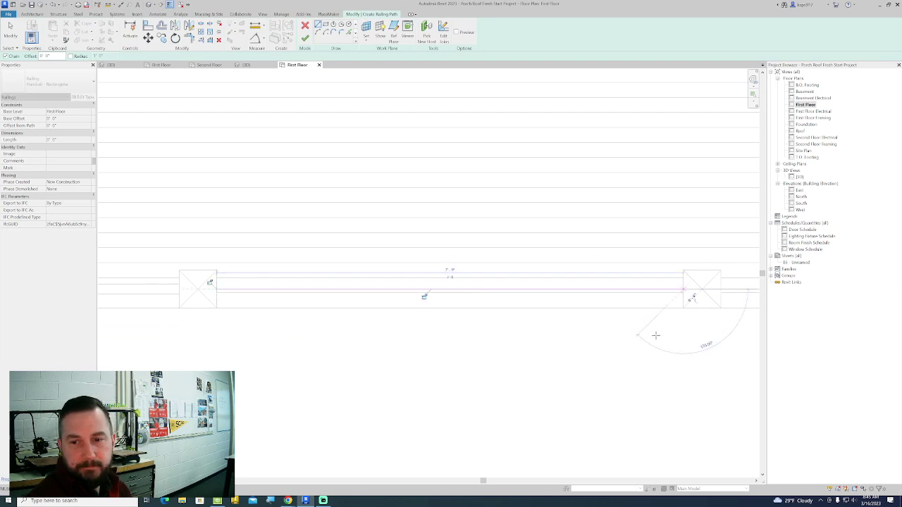
pyautogui.click(305, 38)
pyautogui.scroll(-4, 506, 356)
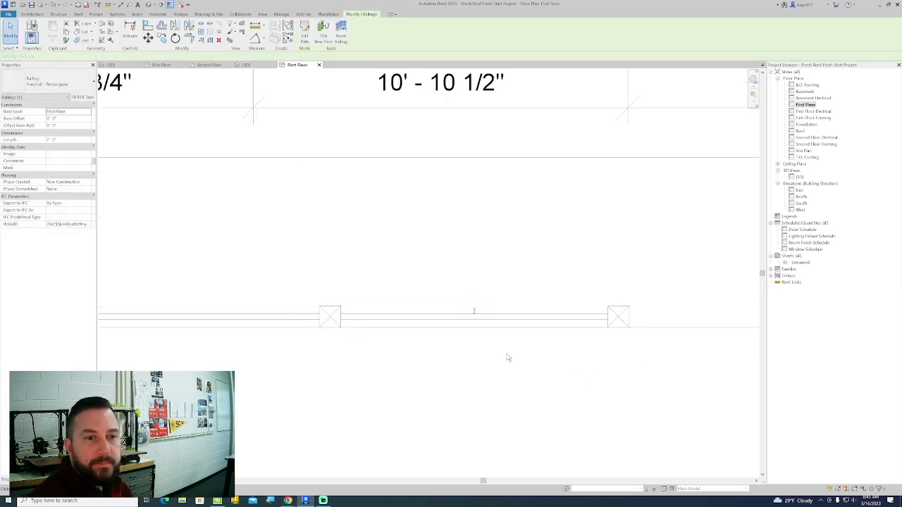
# Examine the side railing and the two front railing sections on the porch in the 3D view.
pyautogui.click(148, 4)
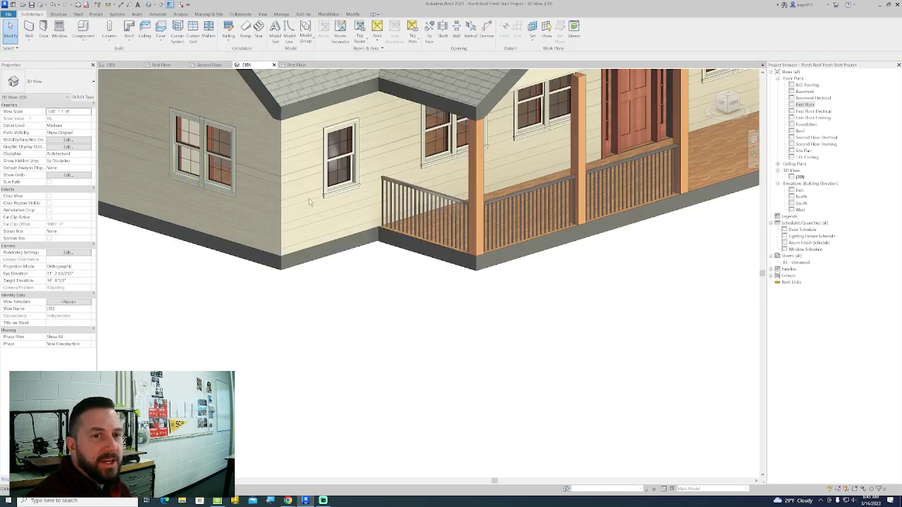
pyautogui.scroll(-3, 309, 199)
pyautogui.moveTo(421, 246); pyautogui.dragTo(376, 258, button='middle')
pyautogui.scroll(2, 401, 224)
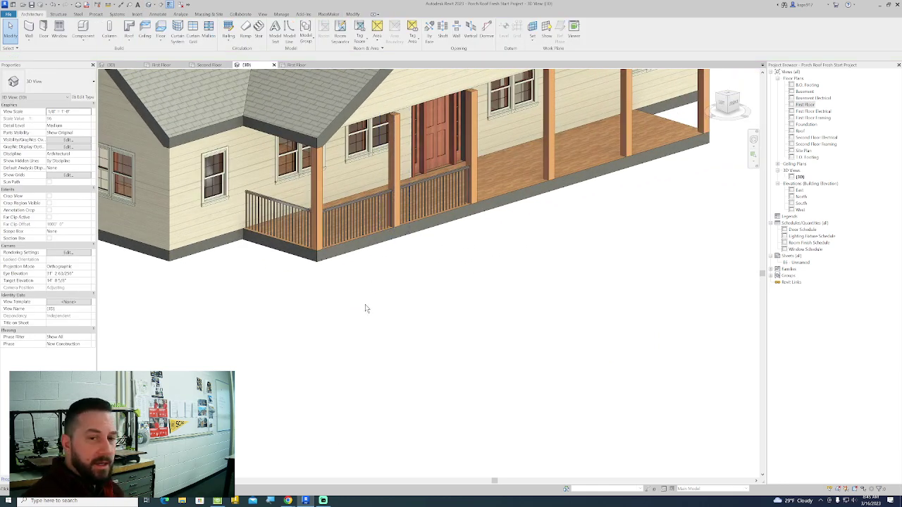
pyautogui.moveTo(358, 337); pyautogui.dragTo(356, 375, button='middle')
pyautogui.click(259, 285)
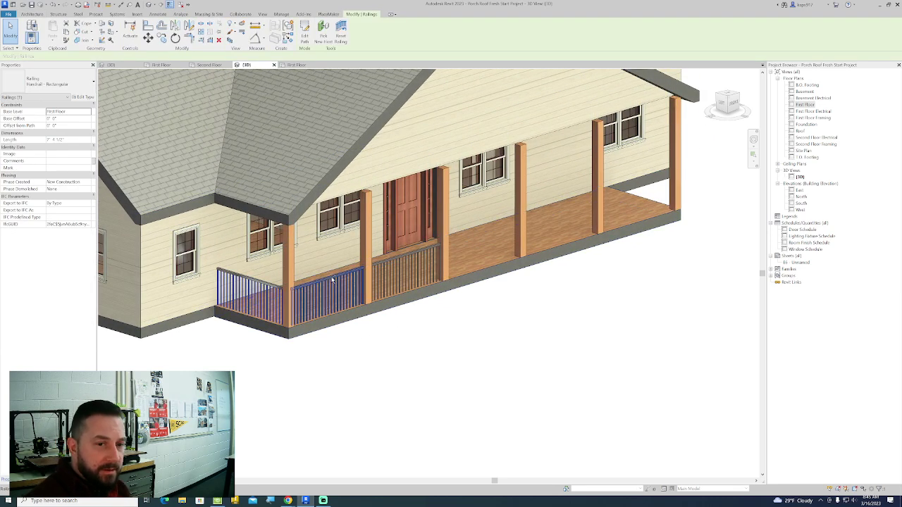
pyautogui.click(377, 273)
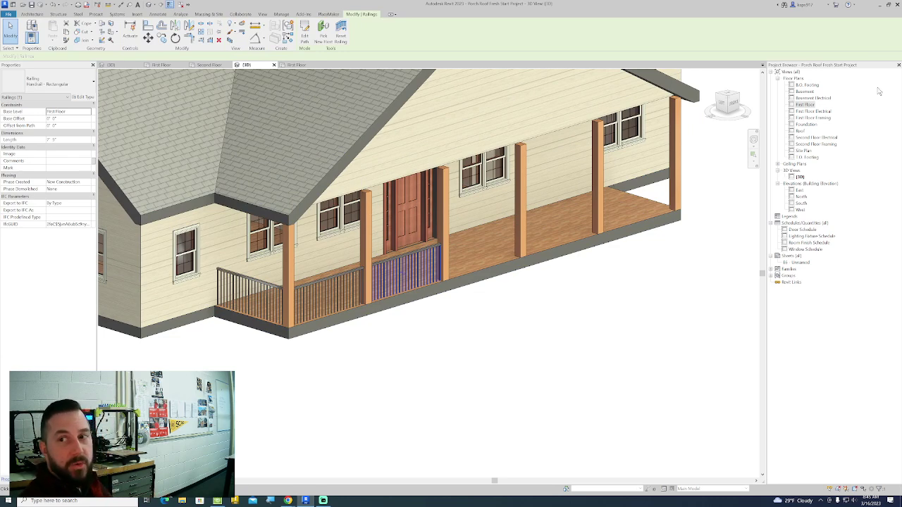
# In the First Floor plan, mirror the side railing and both front railings to the porch's right half about the front door's centreline, keeping the originals.
pyautogui.doubleClick(804, 105)
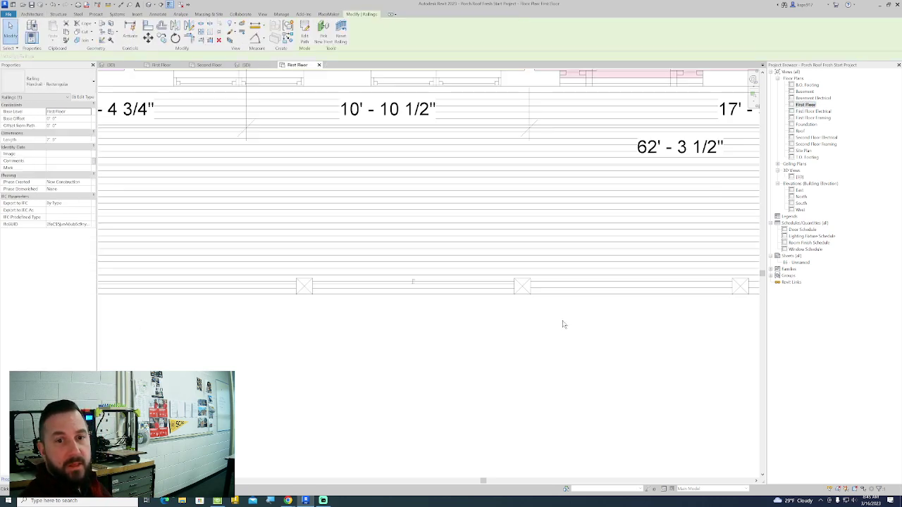
pyautogui.scroll(-2, 558, 324)
pyautogui.moveTo(416, 354); pyautogui.dragTo(290, 374, button='middle')
pyautogui.scroll(1, 269, 339)
pyautogui.click(286, 341)
pyautogui.scroll(2, 243, 311)
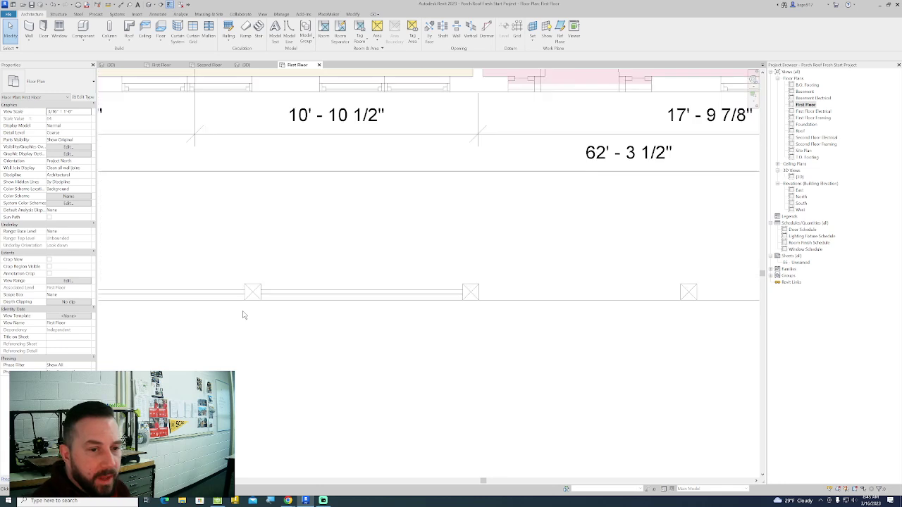
pyautogui.scroll(2, 272, 304)
pyautogui.click(298, 280)
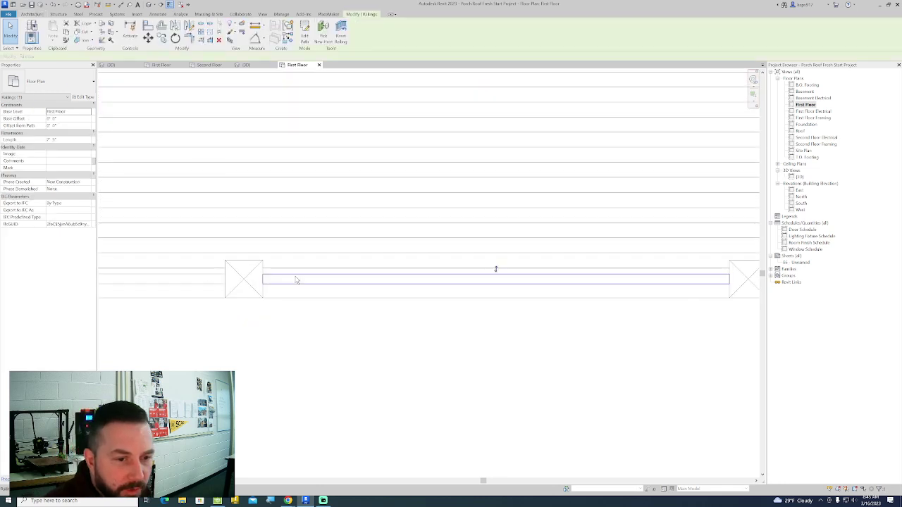
pyautogui.keyDown('ctrl'); pyautogui.click(196, 277); pyautogui.keyUp('ctrl')
pyautogui.scroll(-2, 196, 277)
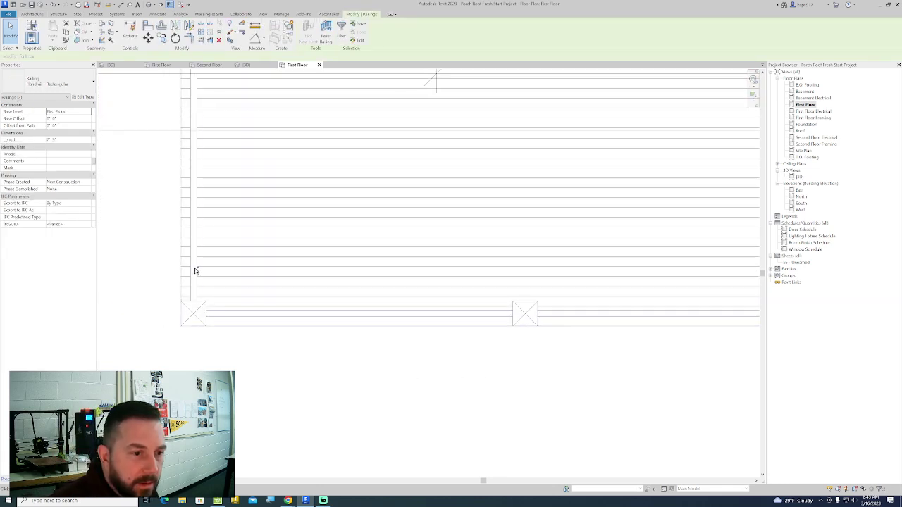
pyautogui.keyDown('ctrl'); pyautogui.click(195, 270); pyautogui.keyUp('ctrl')
pyautogui.scroll(-2, 248, 423)
pyautogui.moveTo(276, 429); pyautogui.dragTo(216, 416, button='middle')
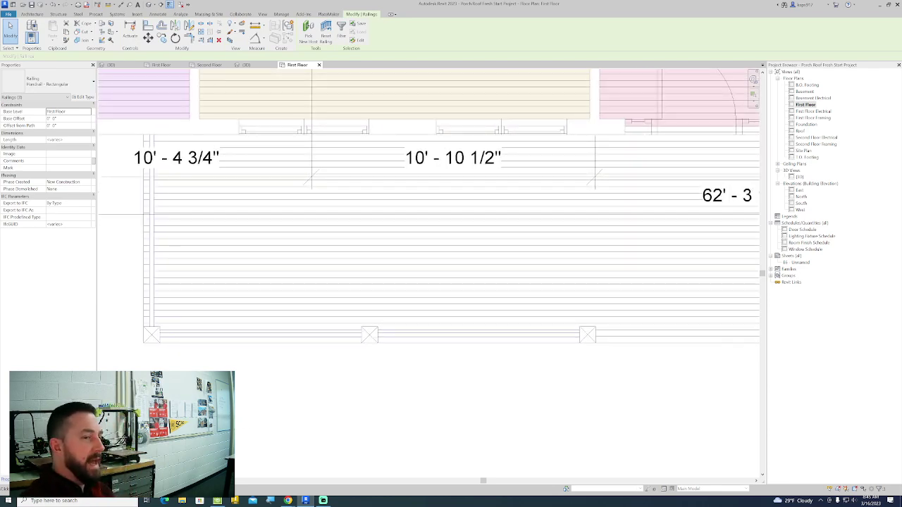
pyautogui.scroll(-3, 358, 430)
pyautogui.moveTo(383, 423); pyautogui.dragTo(191, 375, button='middle')
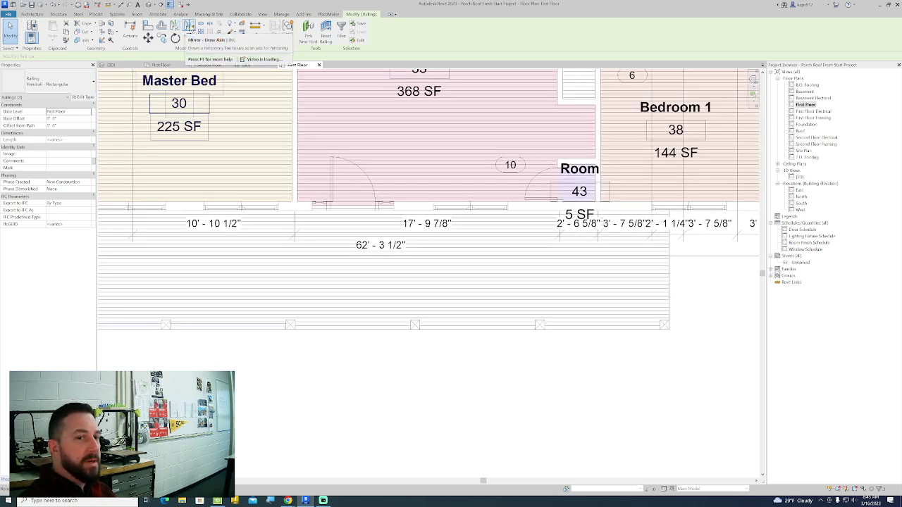
pyautogui.click(189, 26)
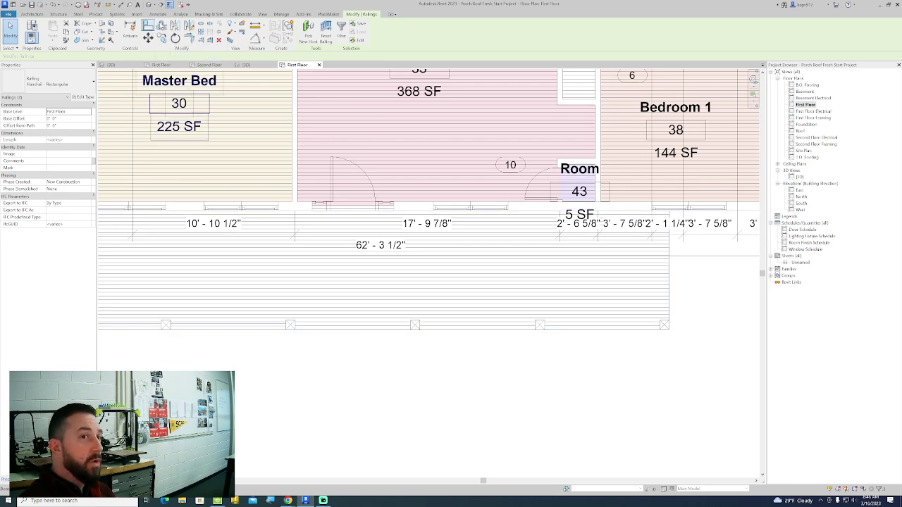
pyautogui.press('Escape')
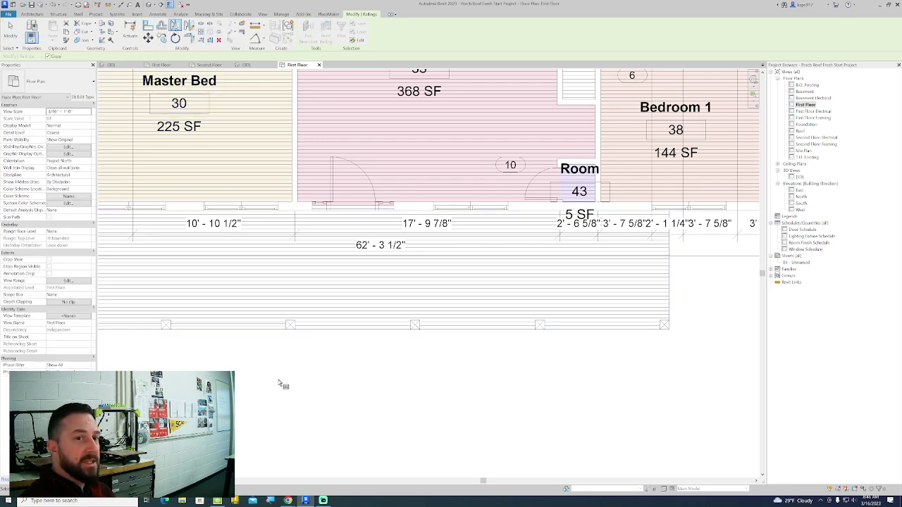
pyautogui.click(356, 198)
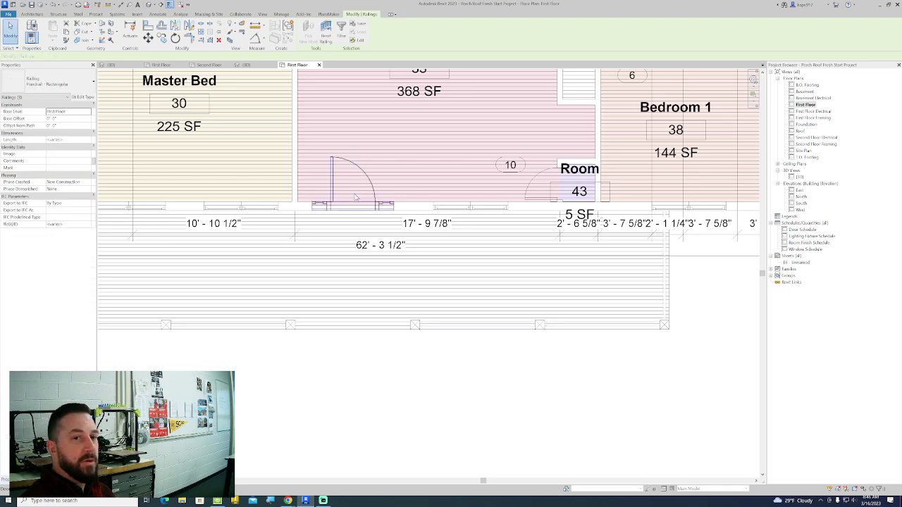
pyautogui.click(402, 362)
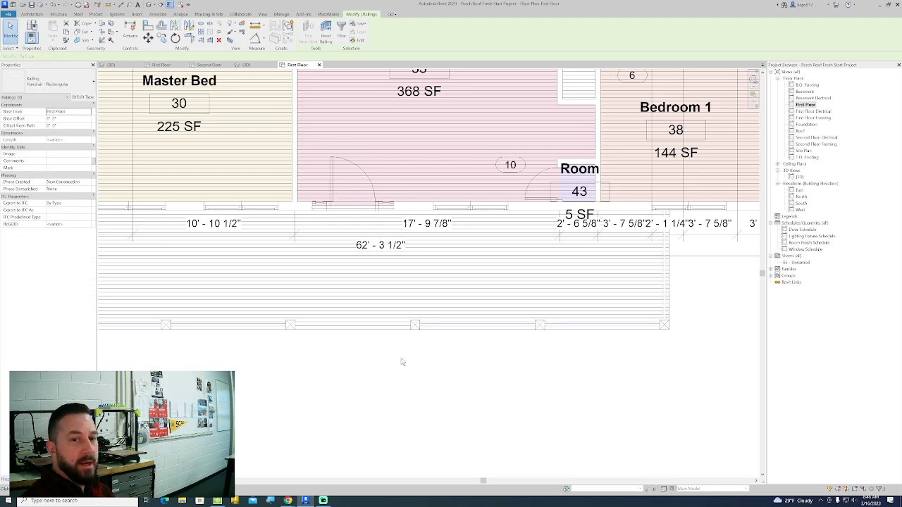
# Examine the railings on both halves of the porch in the 3D view, from the front and from an angle.
pyautogui.click(150, 5)
pyautogui.scroll(-2, 408, 257)
pyautogui.click(730, 106)
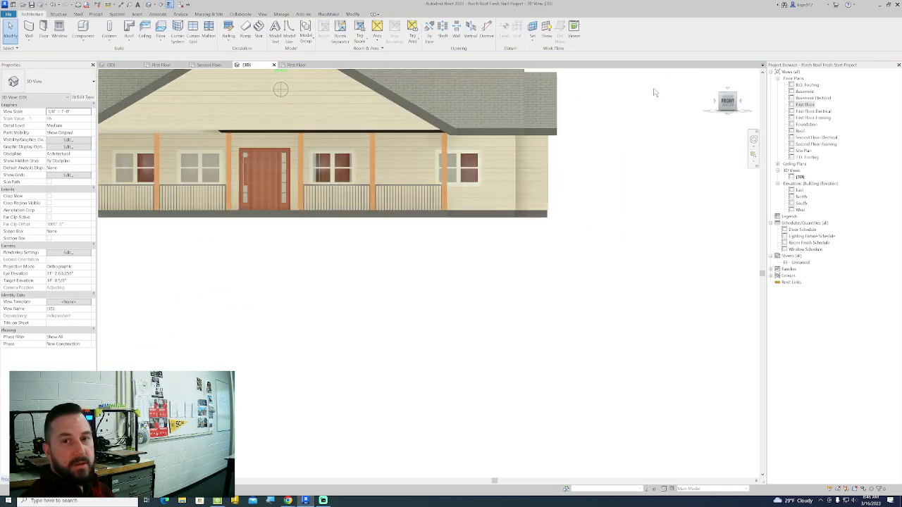
pyautogui.keyDown('shift'); pyautogui.moveTo(644, 92); pyautogui.dragTo(309, 380, button='middle'); pyautogui.keyUp('shift')
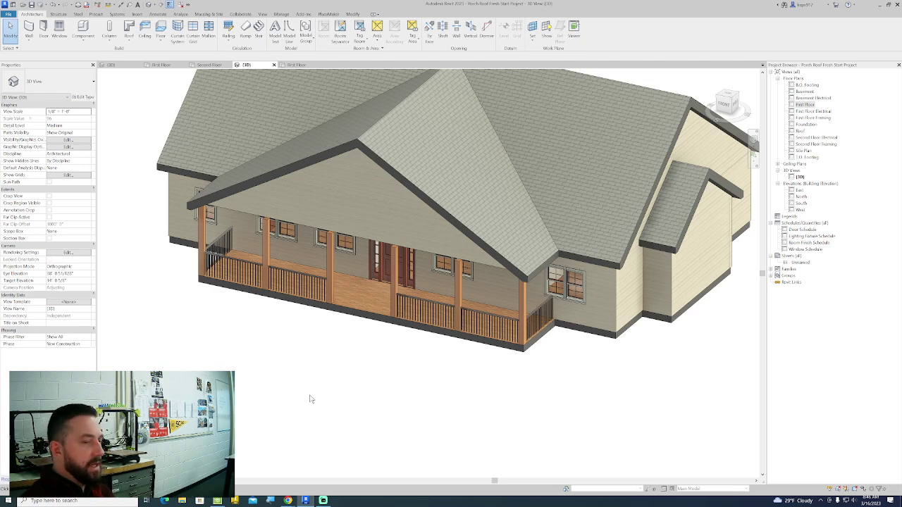
pyautogui.moveTo(325, 501)
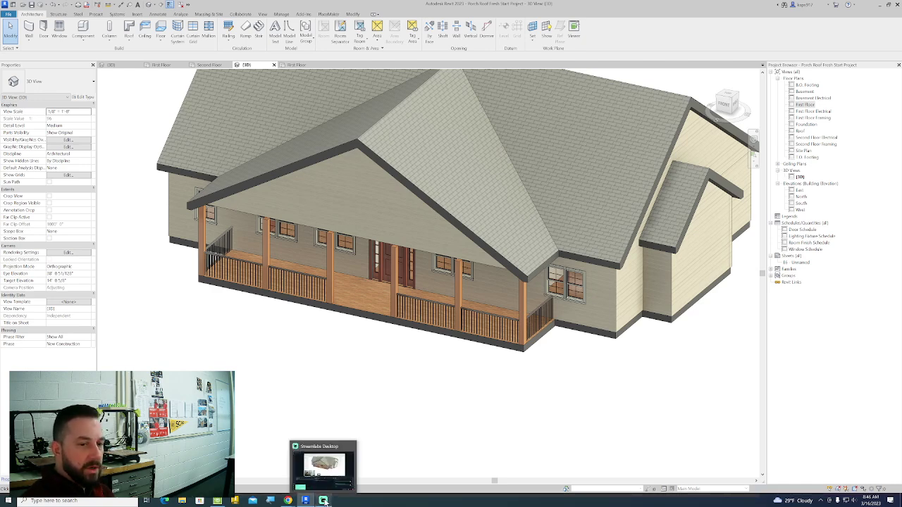
pyautogui.click(217, 500)
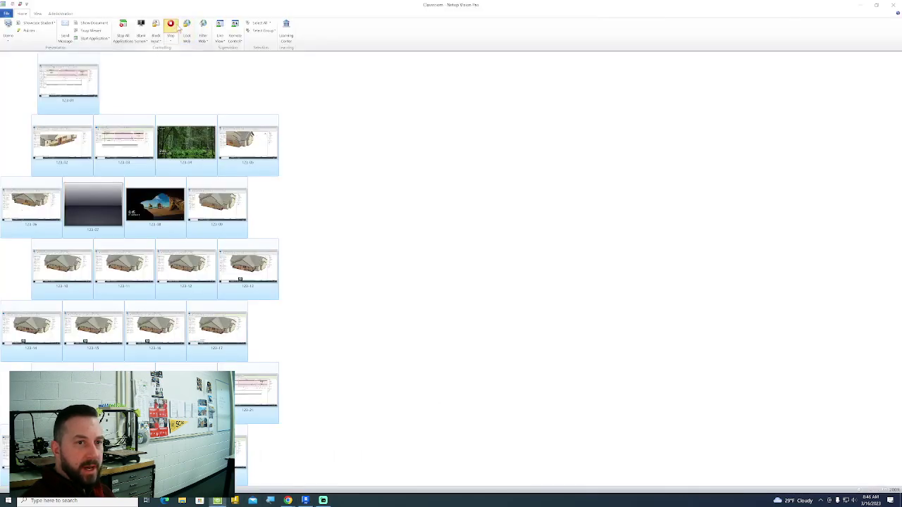
pyautogui.click(324, 501)
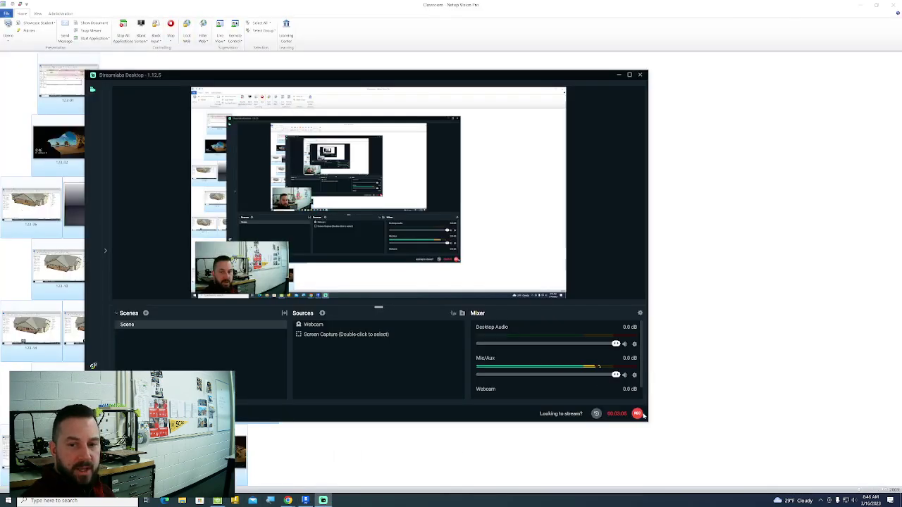